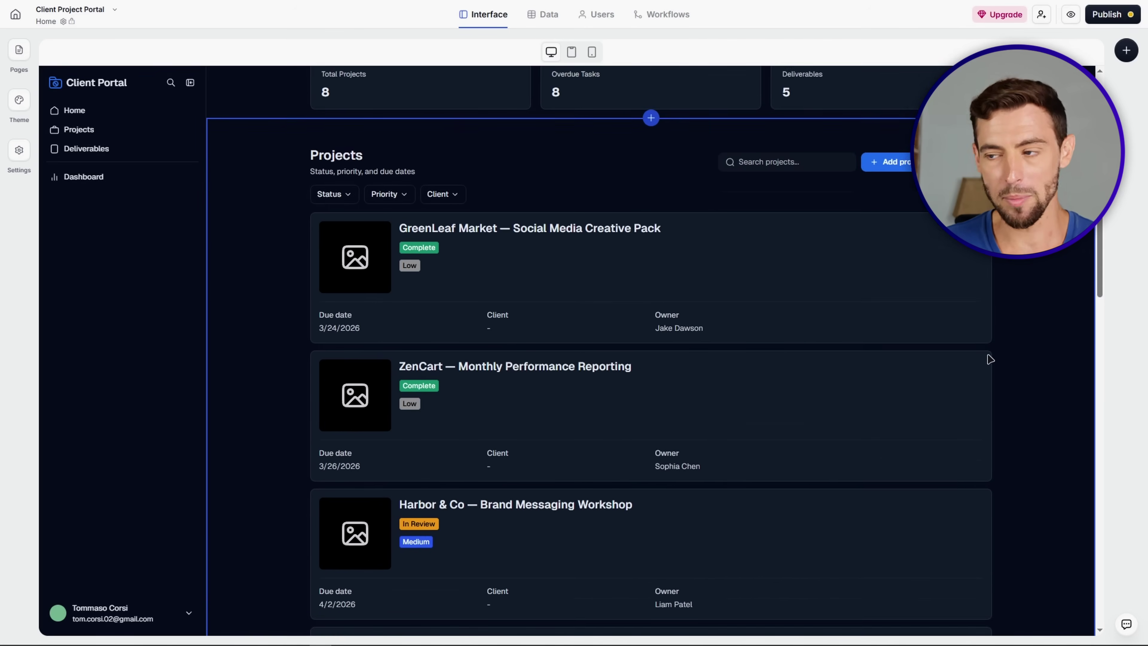
Browse the home page's project list in the editor and collapse the portal's navigation sidebar.
scroll(992, 362, down, 5)
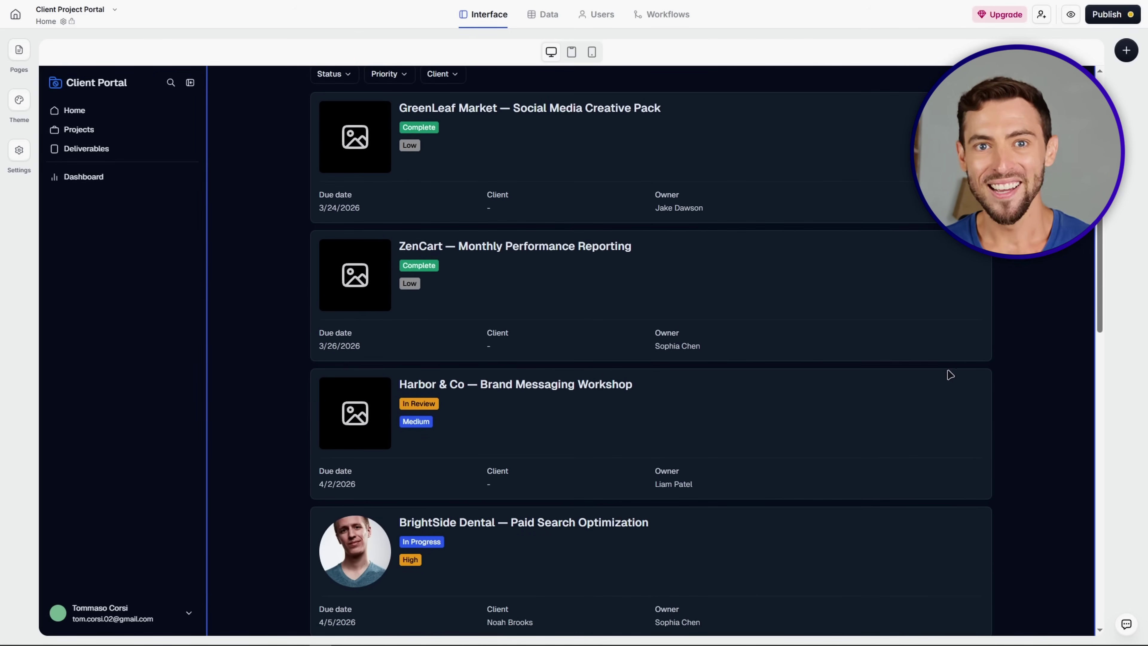
scroll(246, 185, up, 2)
click(192, 85)
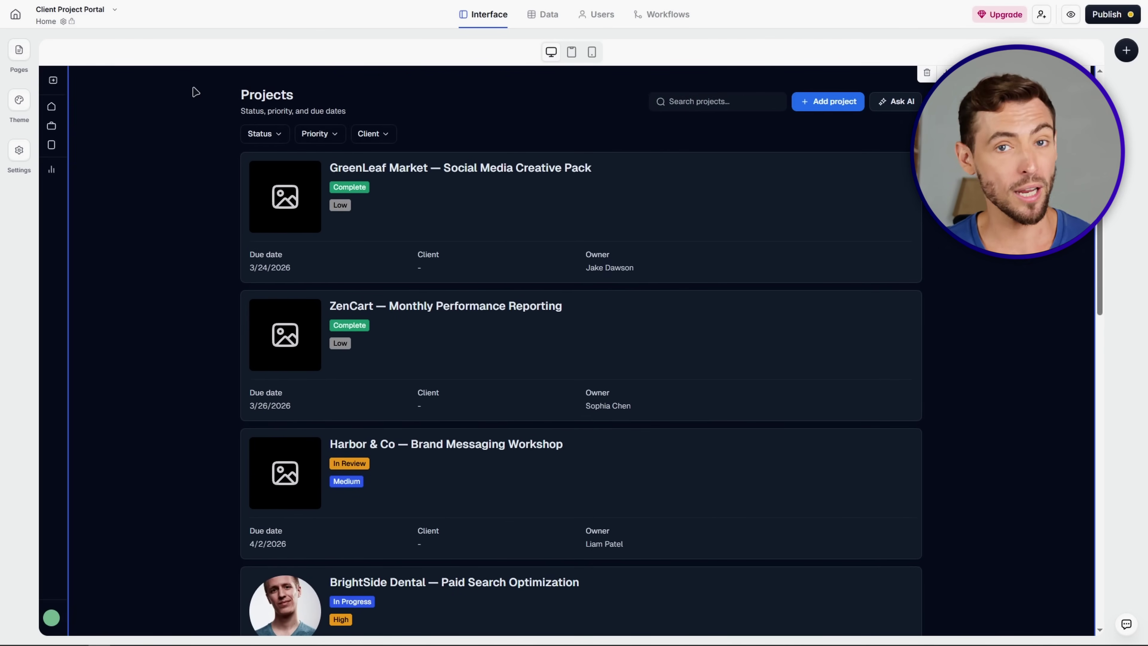
Review the Projects table in the app's database, and the app's user list and authentication settings.
click(546, 15)
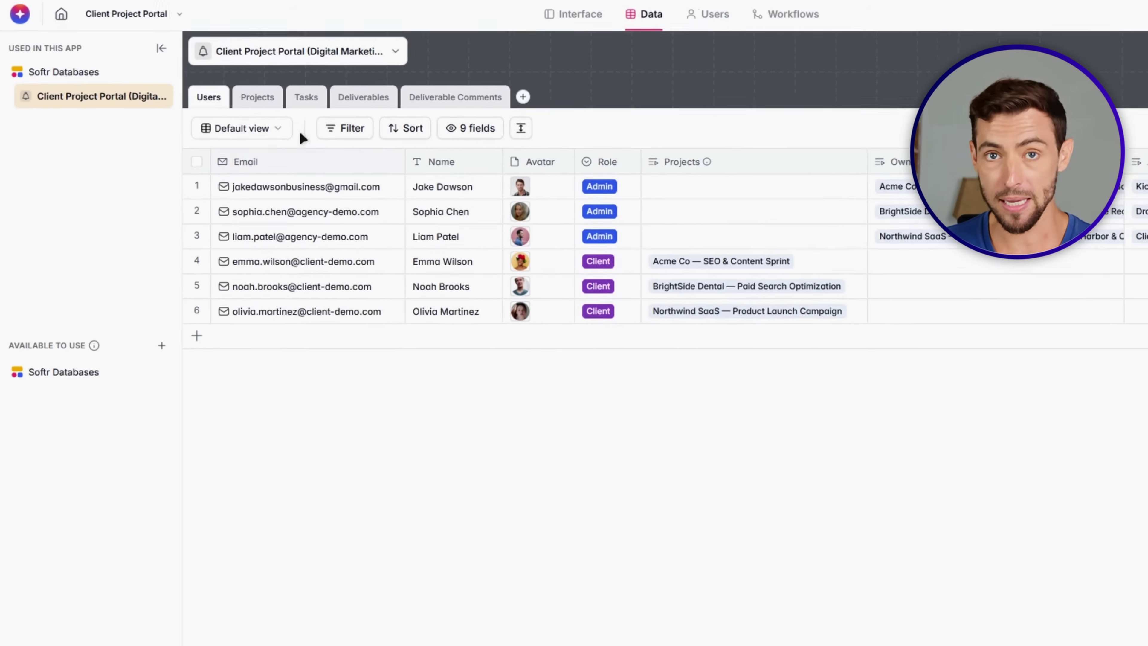
click(257, 98)
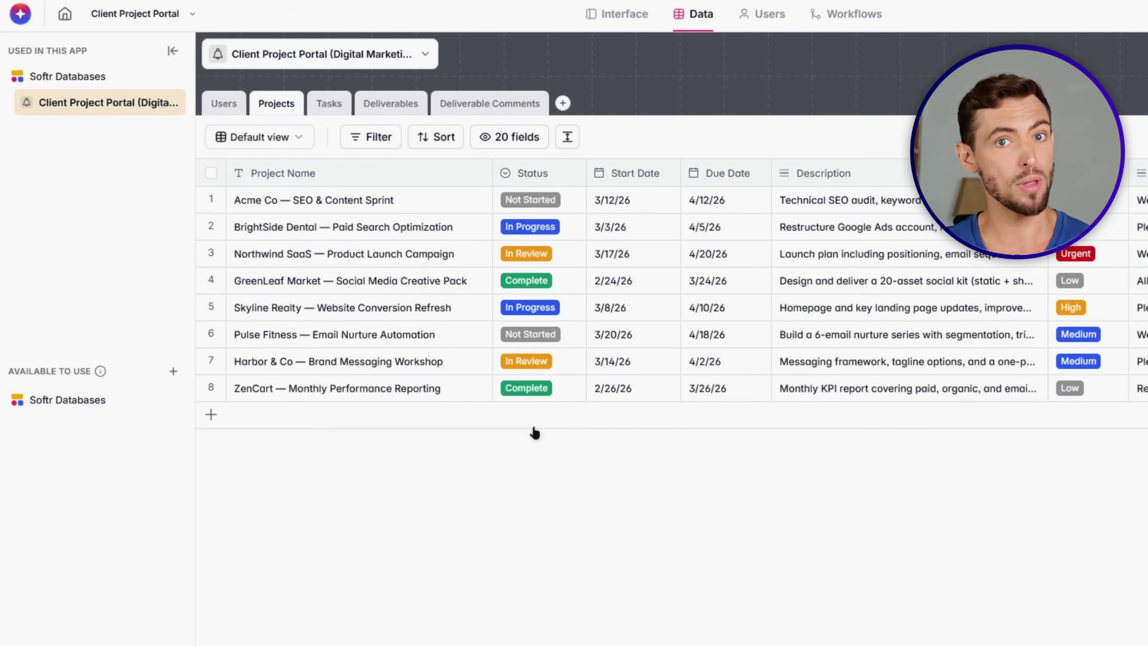
click(763, 14)
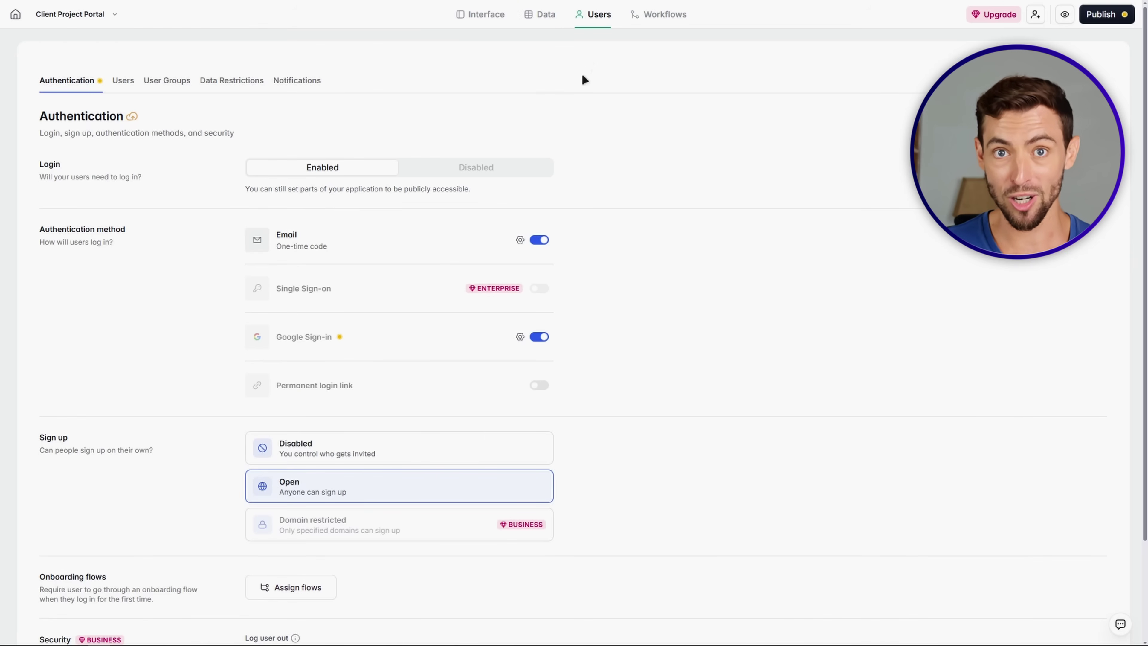
click(129, 88)
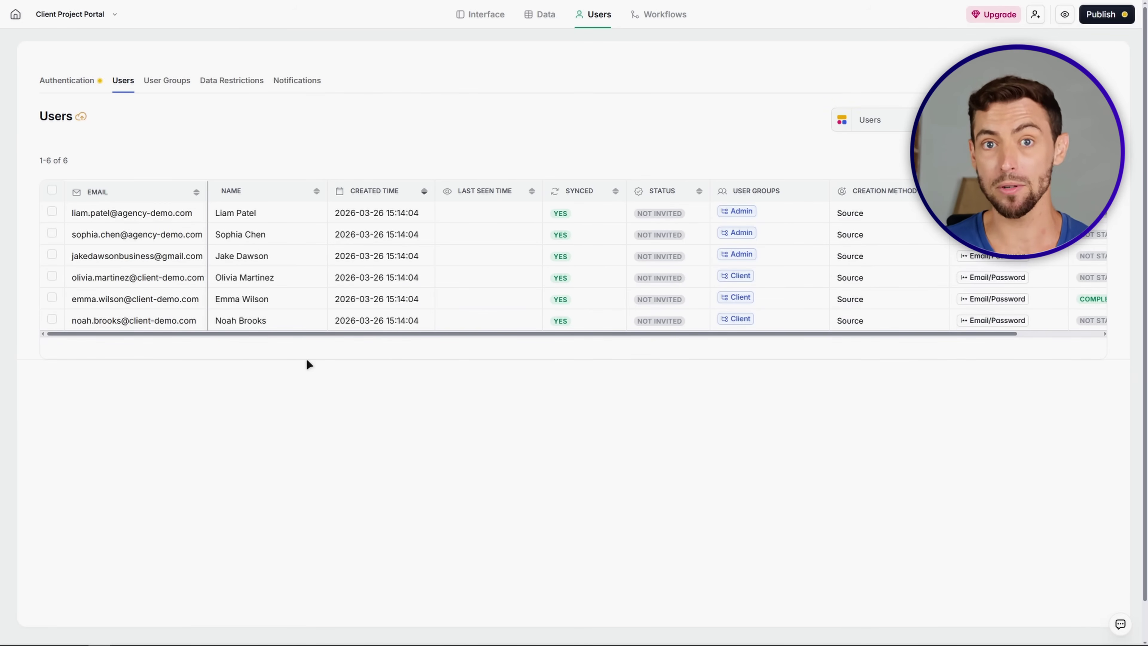
click(76, 80)
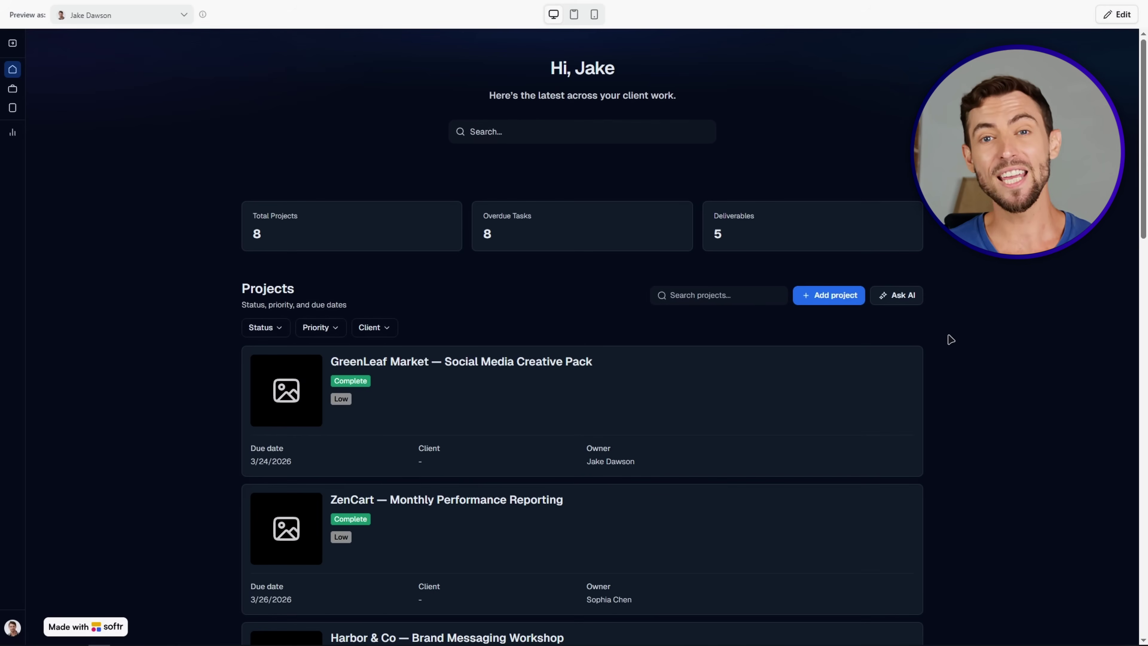
Look over the home page in the app preview and expand its navigation sidebar.
scroll(951, 339, down, 2)
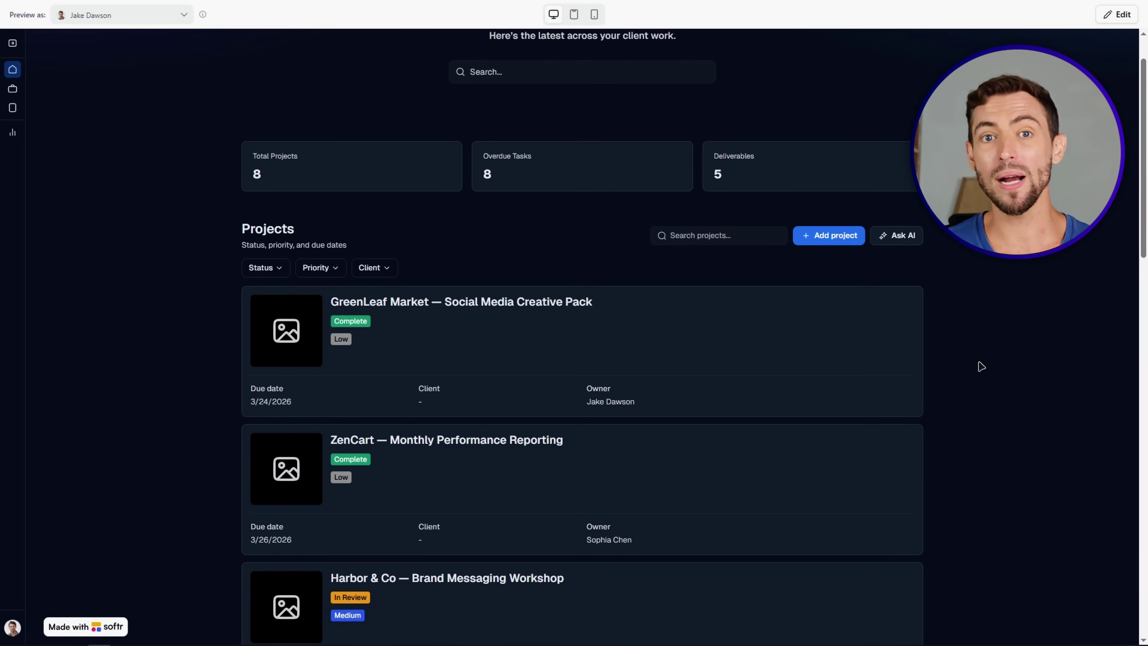
scroll(994, 371, up, 2)
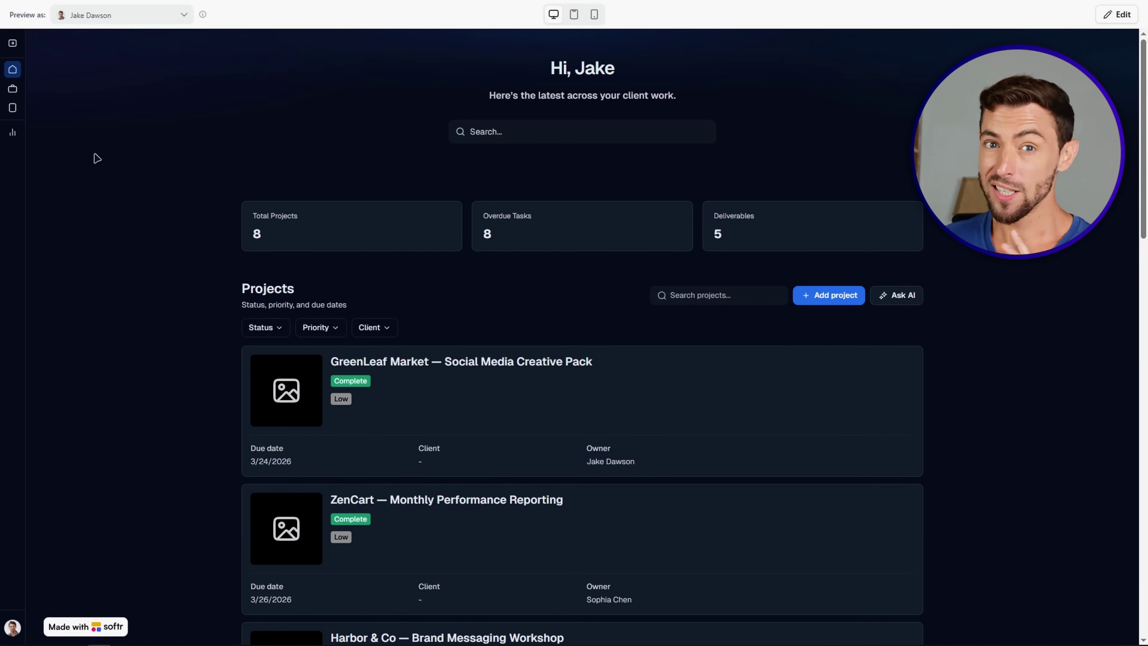
click(12, 45)
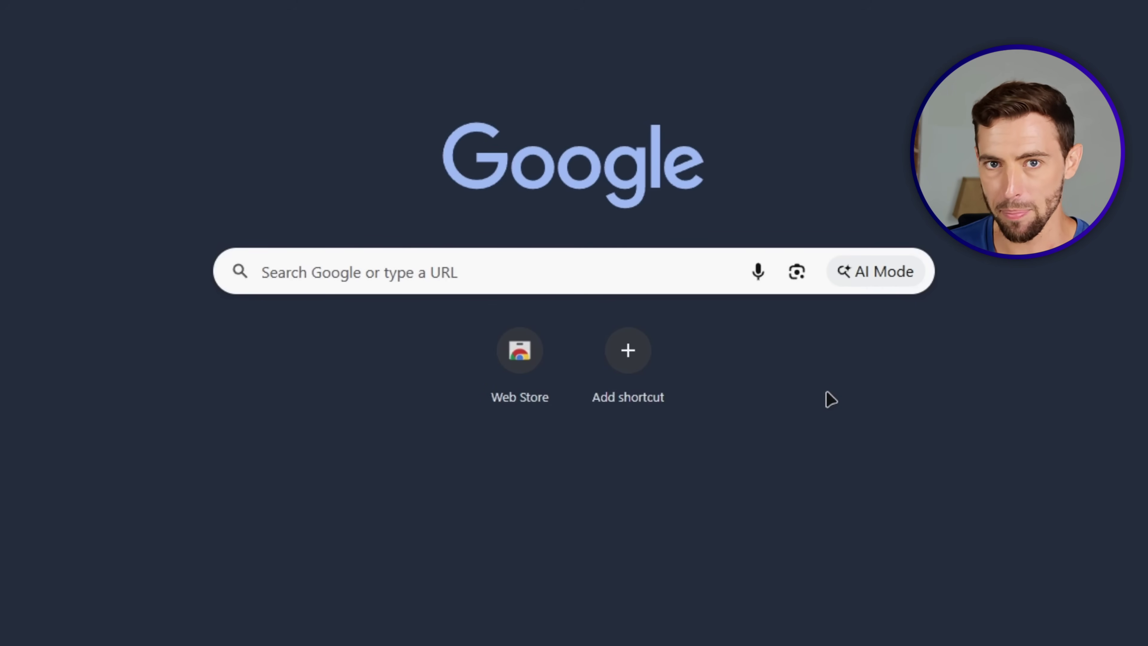
click(485, 270)
text(https://ardelia68564.softr.app)
key(Return)
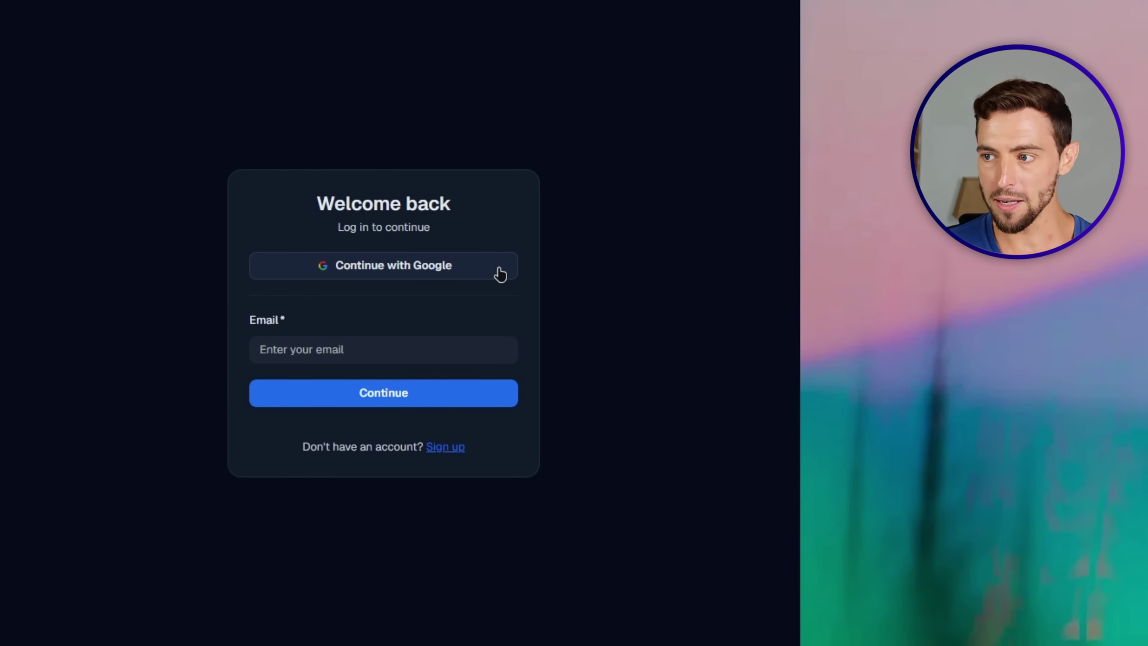
click(501, 271)
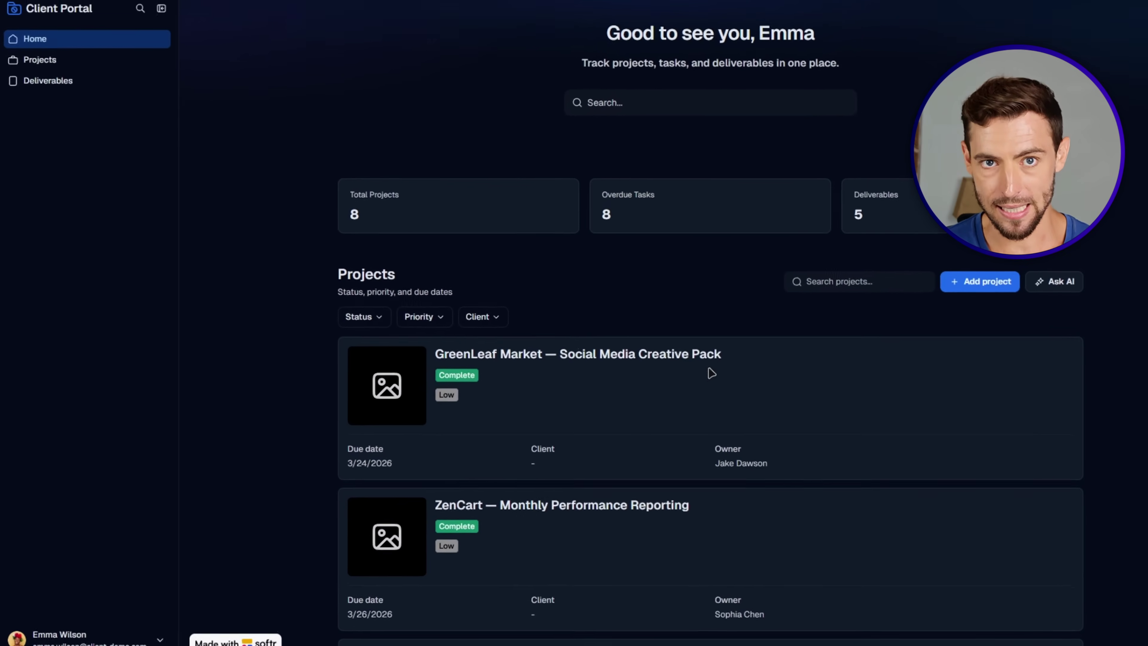
Review the home page and the Projects page of the published portal as the logged-in client.
scroll(287, 305, down, 4)
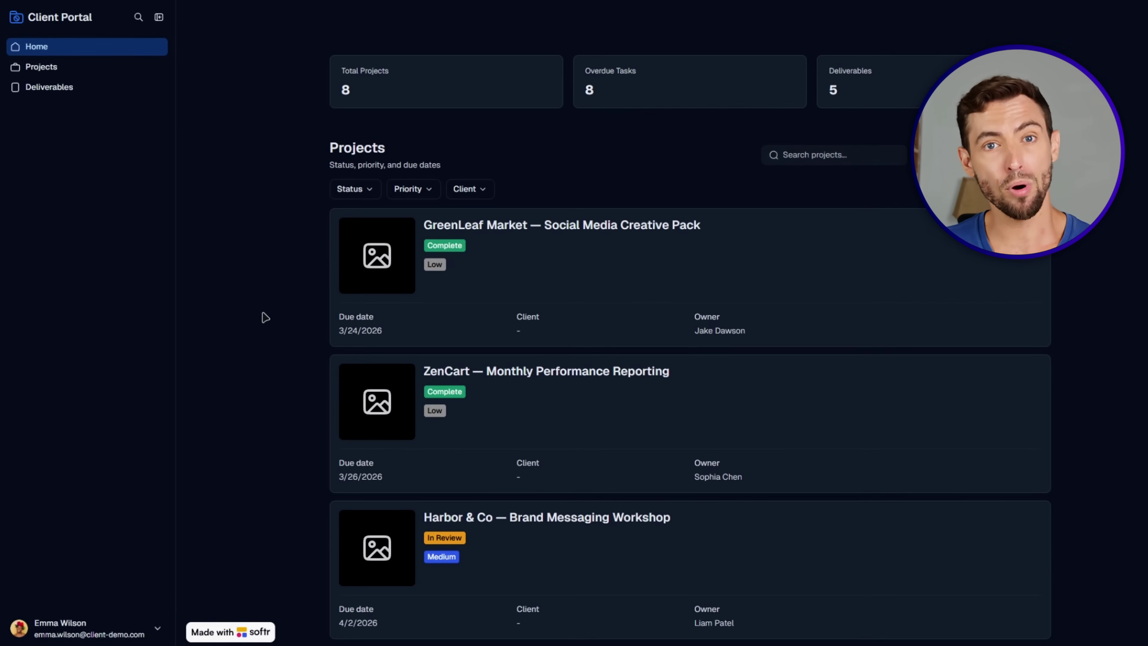
click(92, 73)
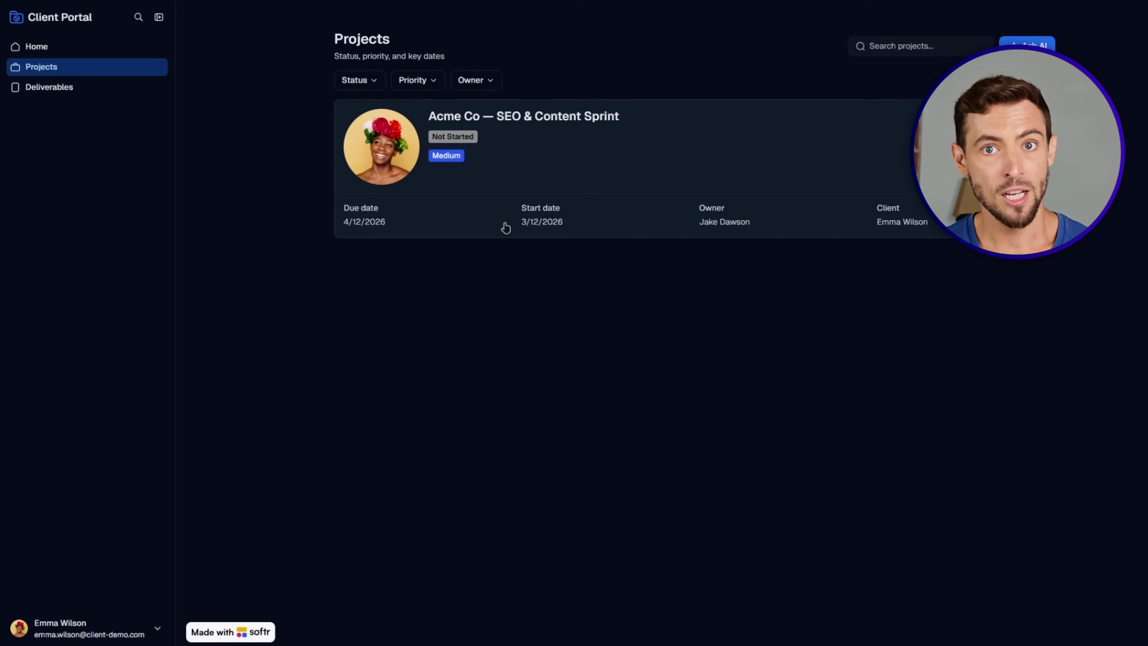
click(96, 51)
scroll(1073, 385, down, 2)
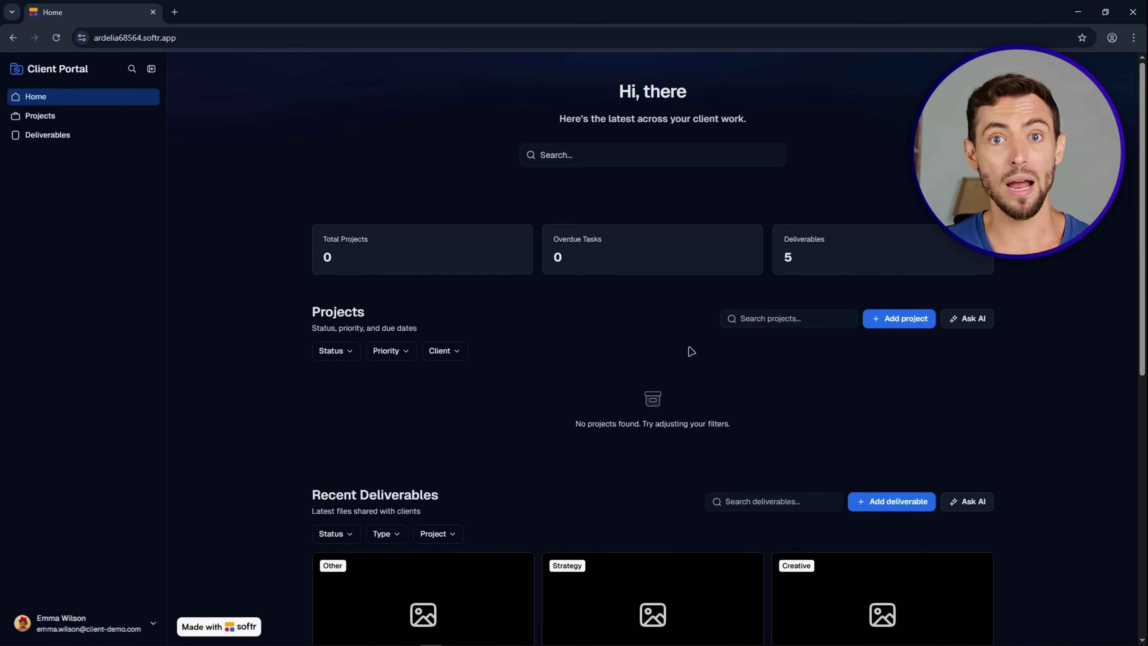
click(437, 39)
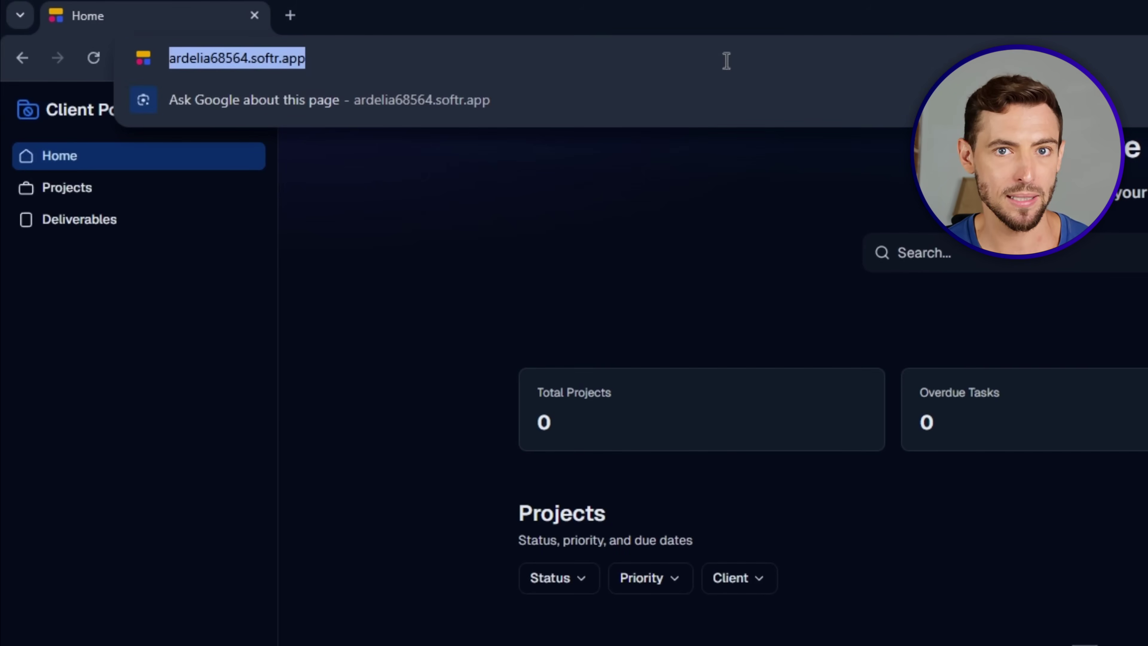
text(https://ardelia68564.softr.app/dashboard)
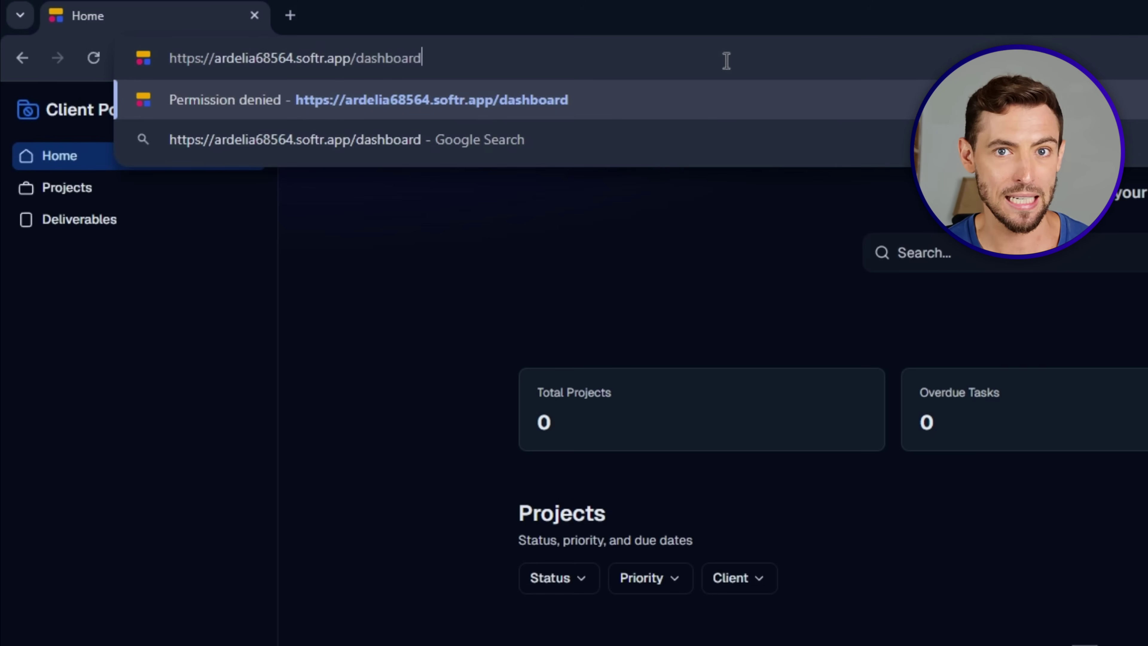
key(Return)
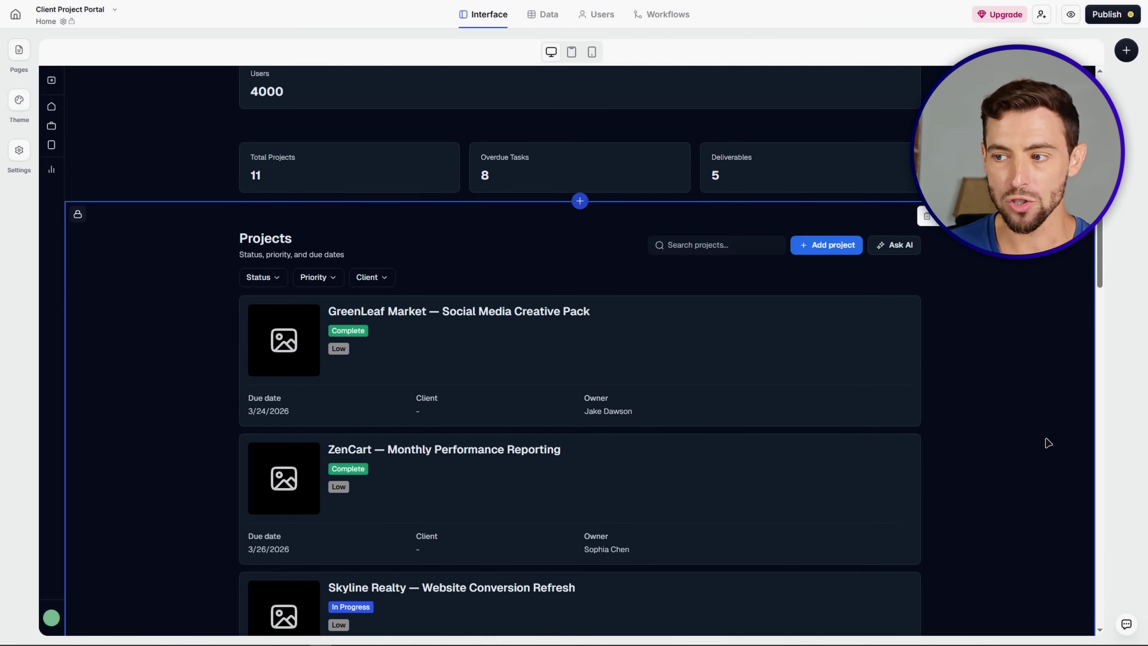
Check the visibility settings of the Users chart block on the home page, and select the Projects block for inspection.
scroll(994, 442, up, 3)
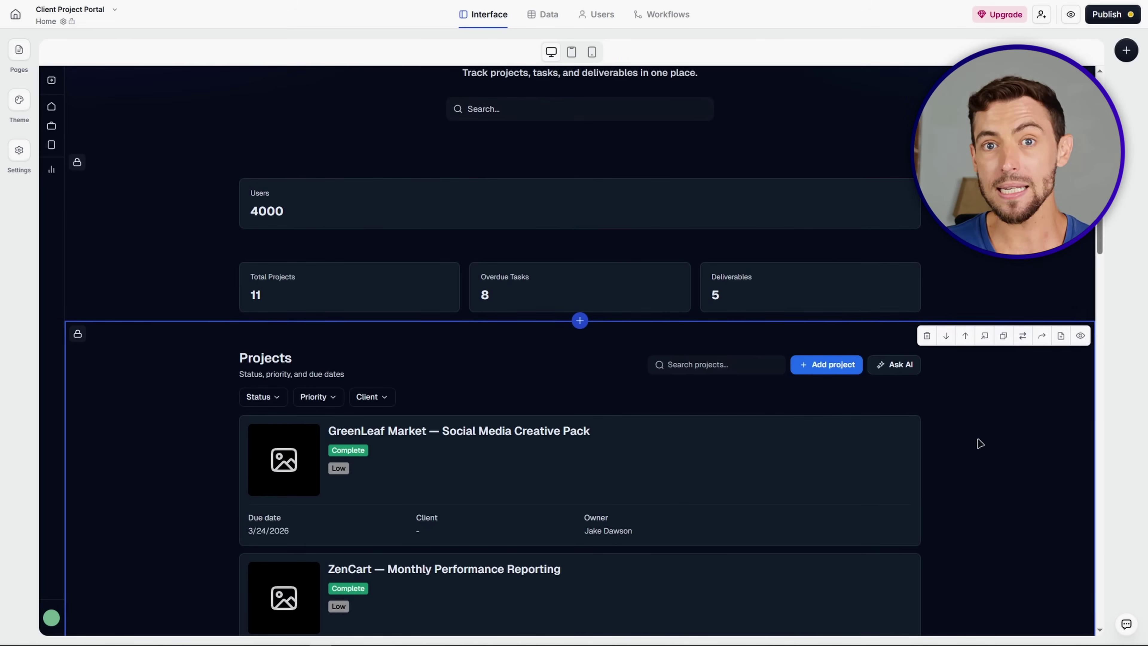
click(972, 204)
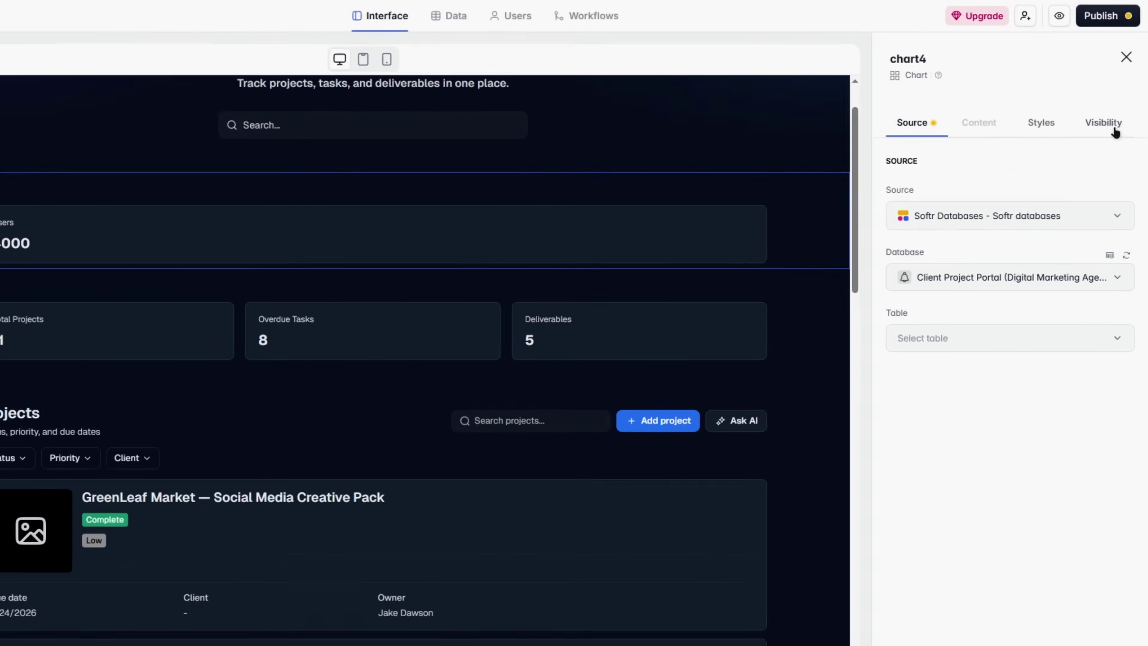
click(1113, 129)
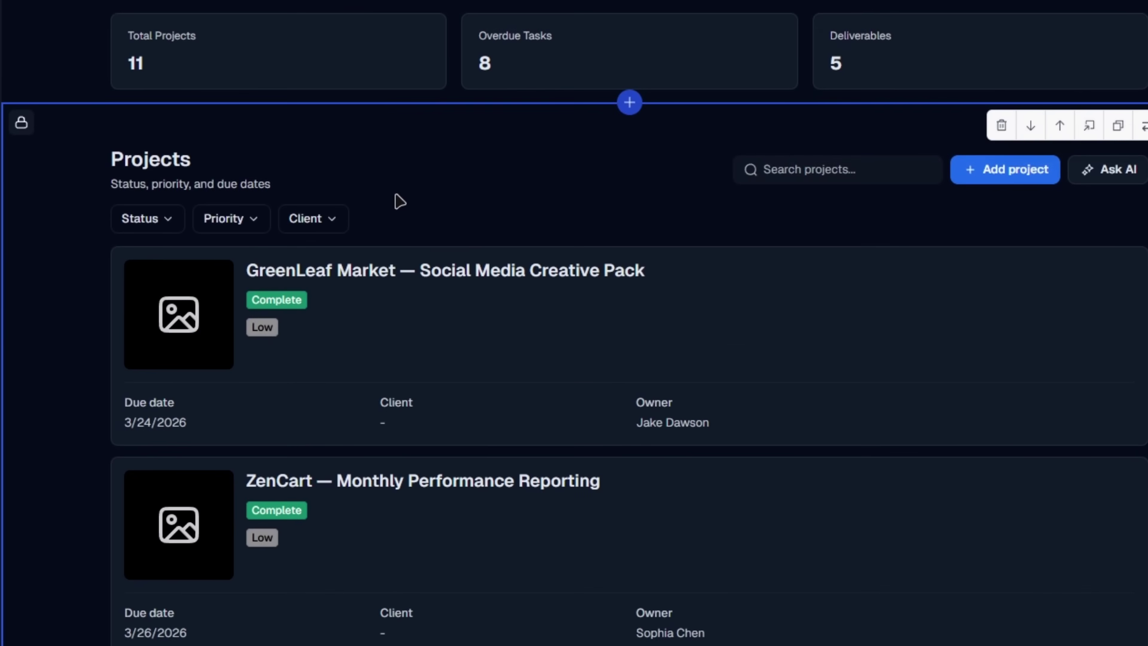
click(398, 201)
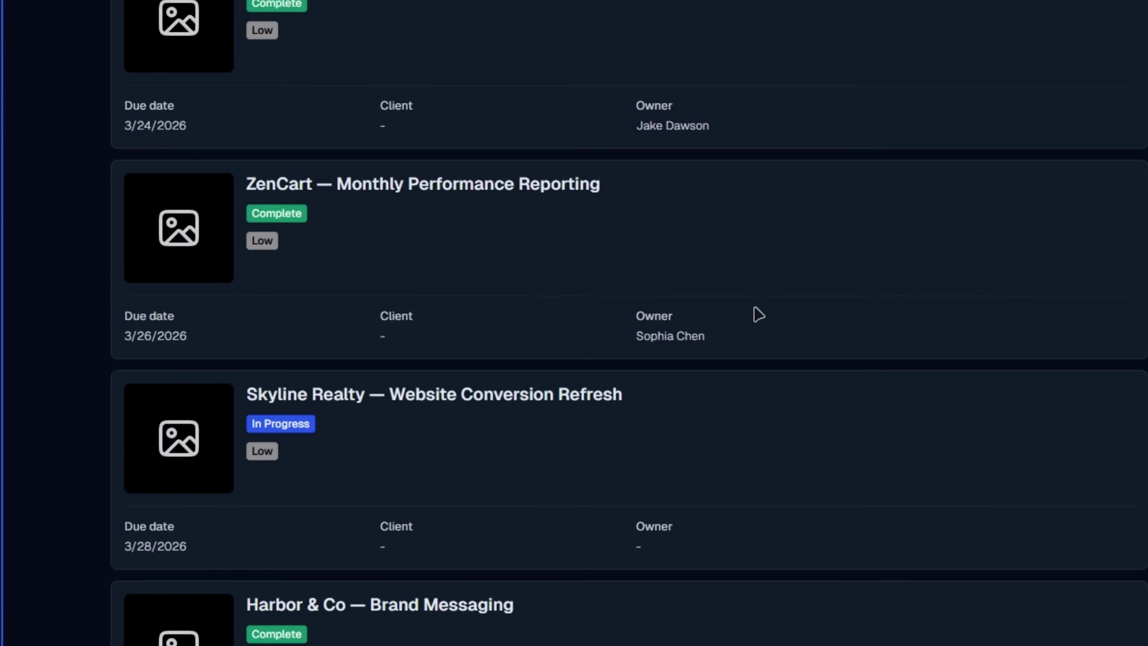
click(1088, 172)
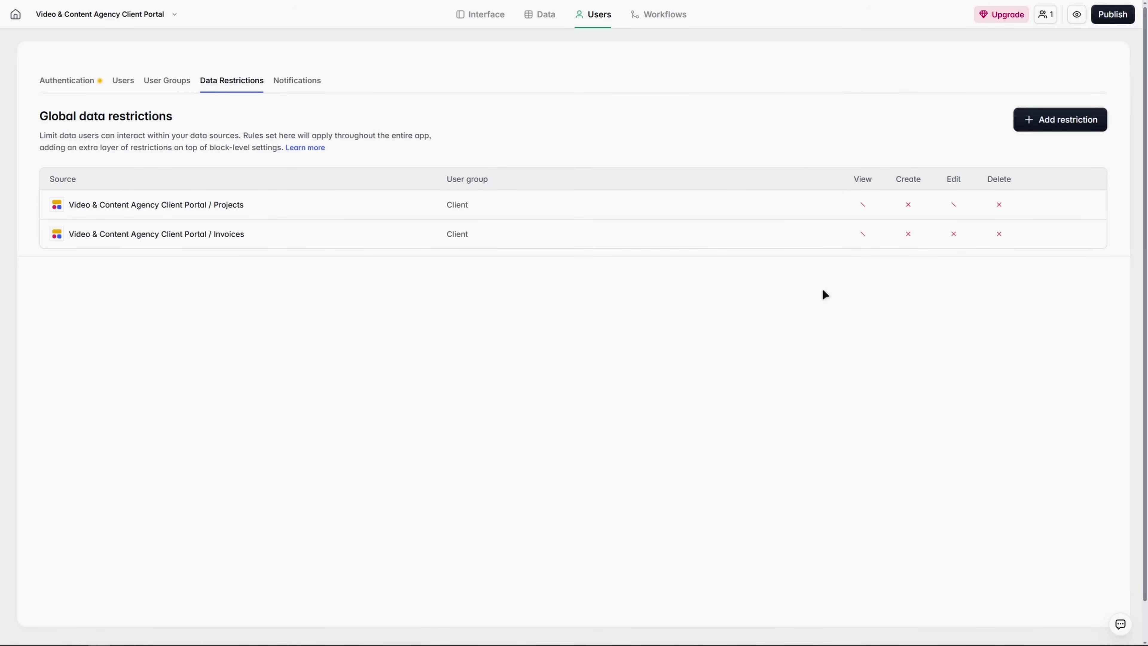
Examine the Client group's data restrictions on the Projects table of the Video & Content Agency Client Portal and close them without changes.
click(1035, 205)
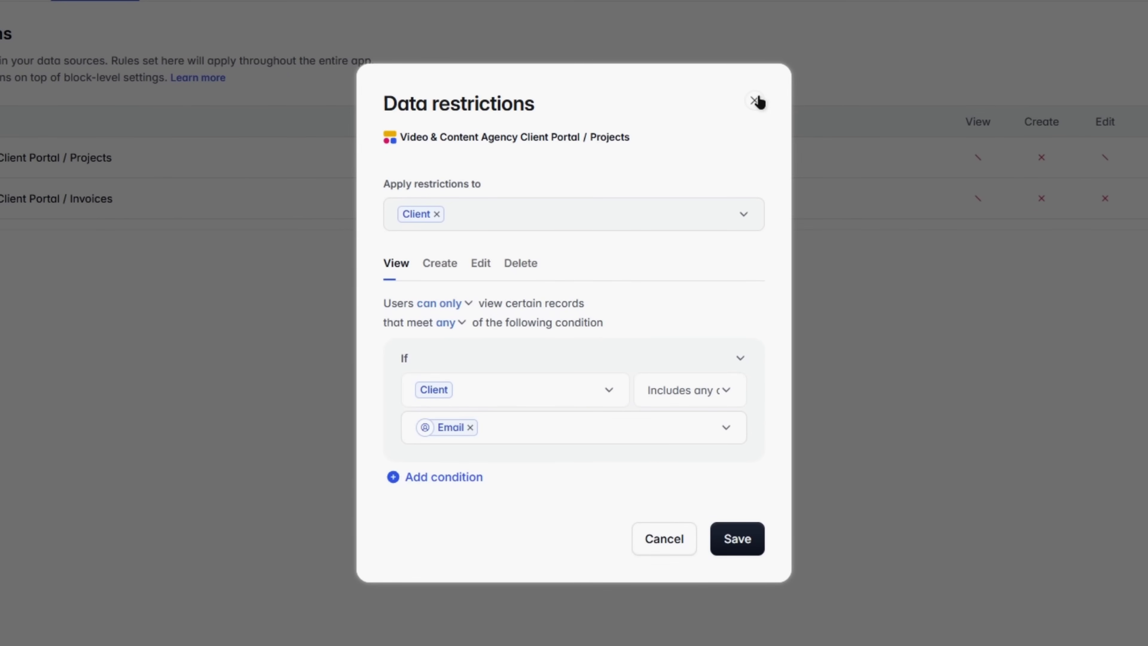
click(755, 101)
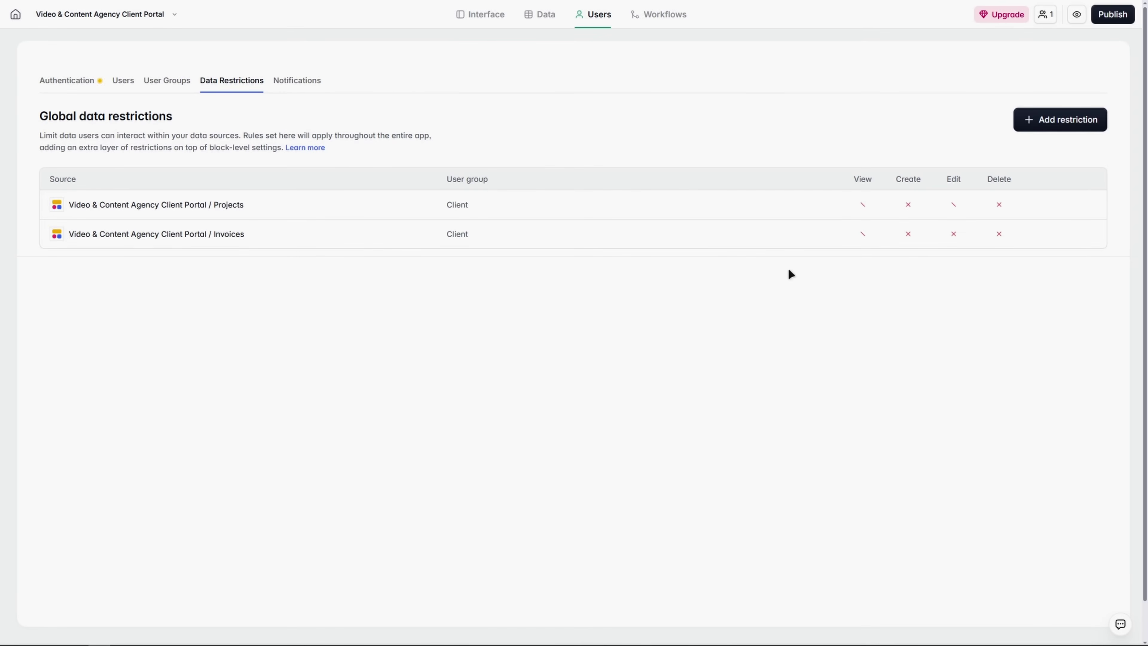
Start a global data restriction on the Users table of the Video & Content Agency Client Portal Softr database and add a view restriction.
click(1029, 121)
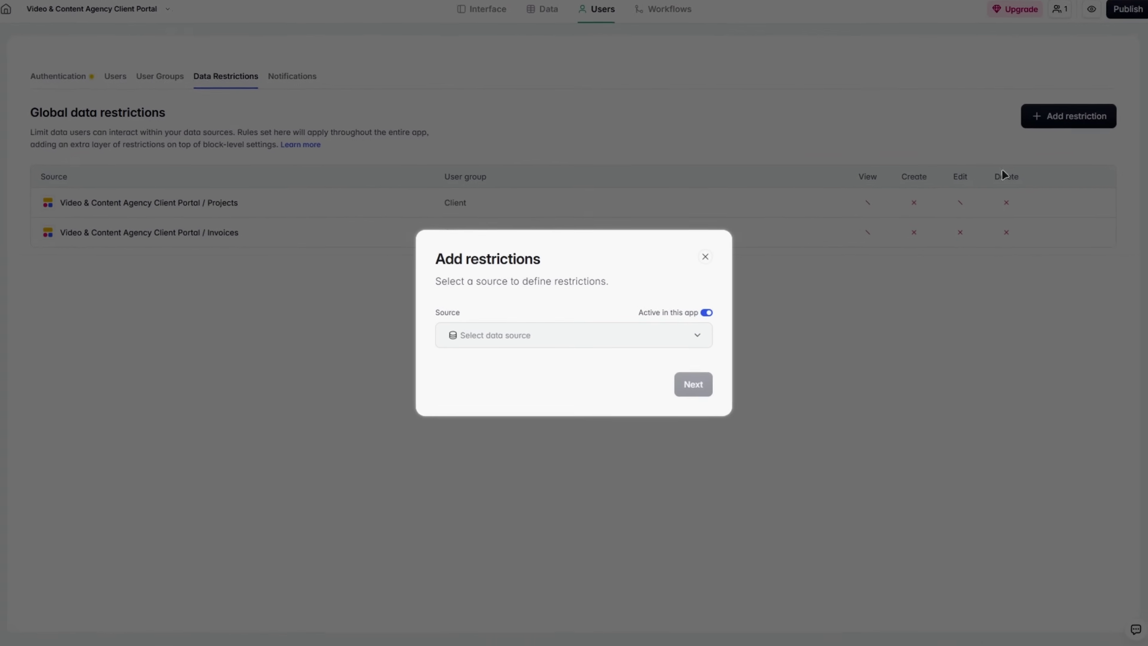
click(469, 338)
click(472, 381)
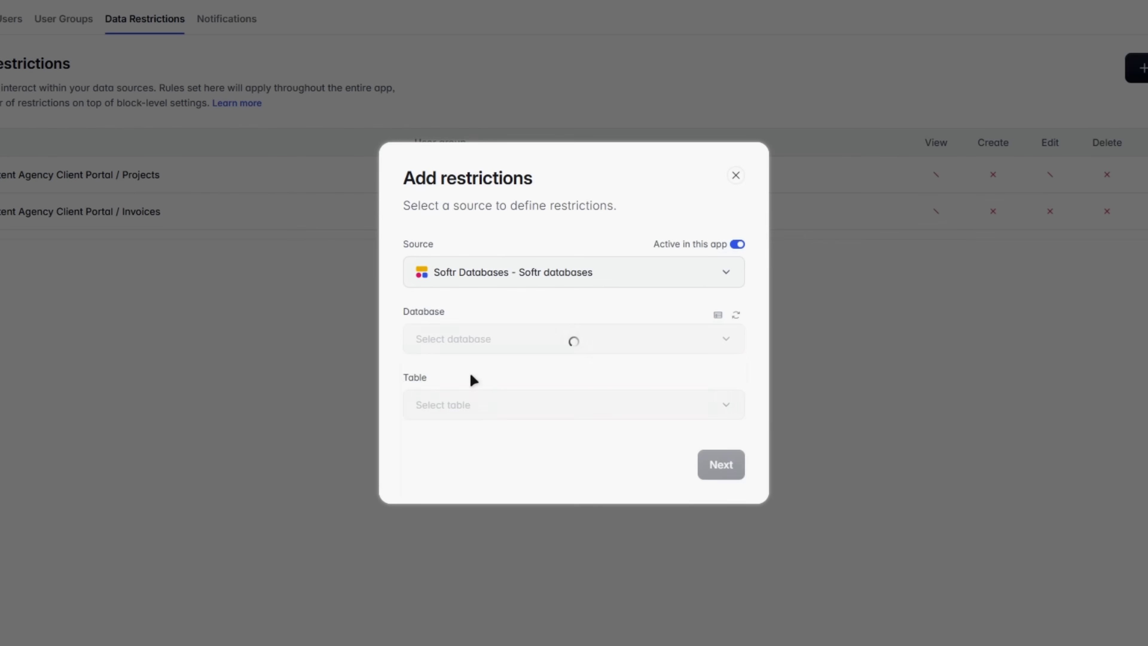
click(531, 407)
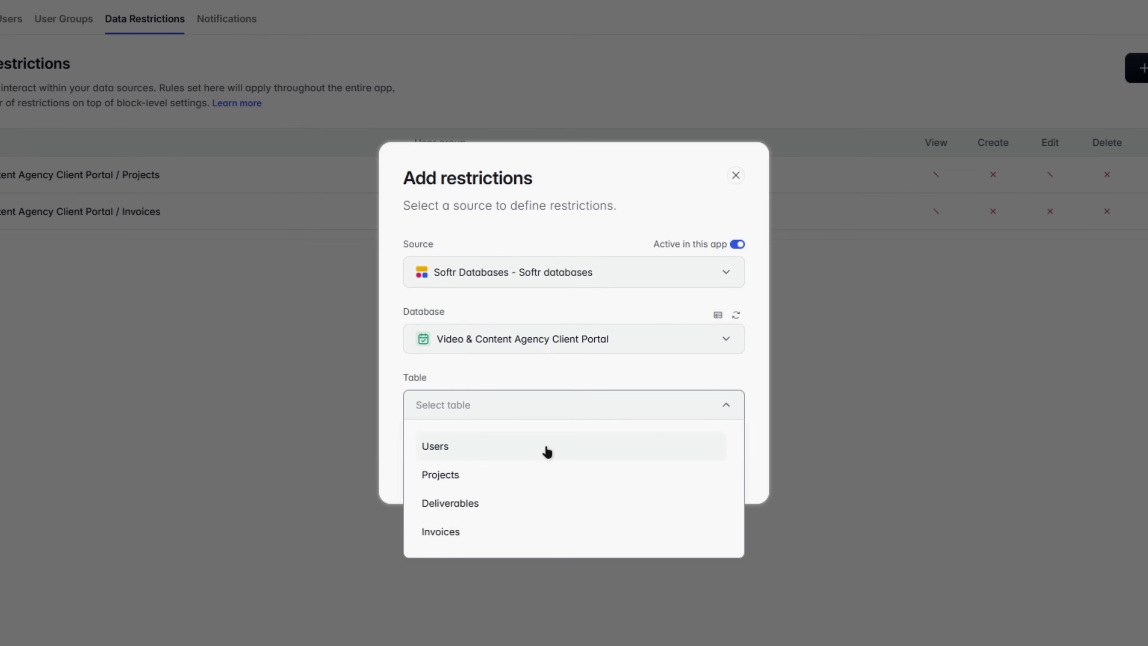
click(548, 451)
click(720, 470)
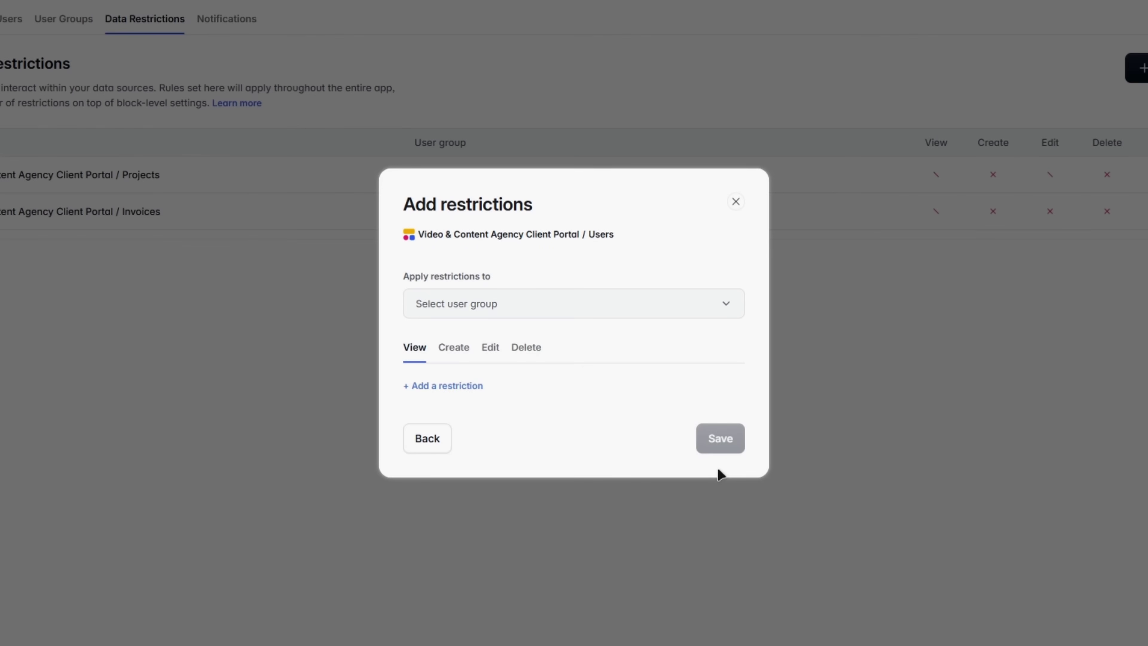
click(461, 389)
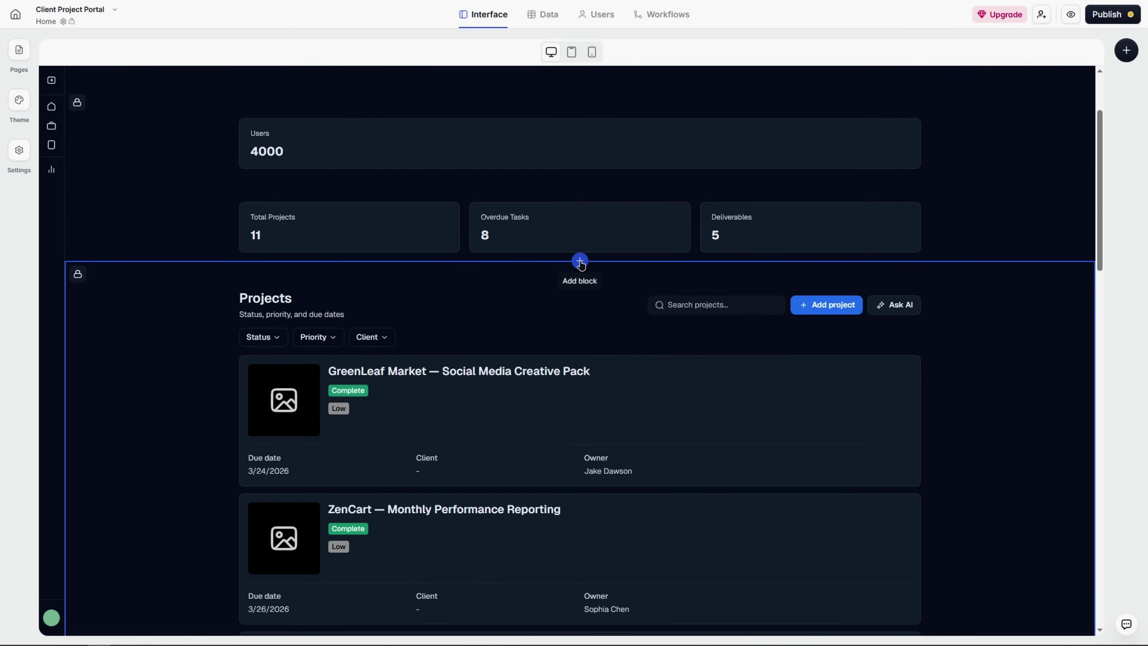
Insert a Vibe coding block above the Projects block and submit the prompt for a complexity-score form recommending Starter, Growth, Premium or custom-scope packages.
click(580, 261)
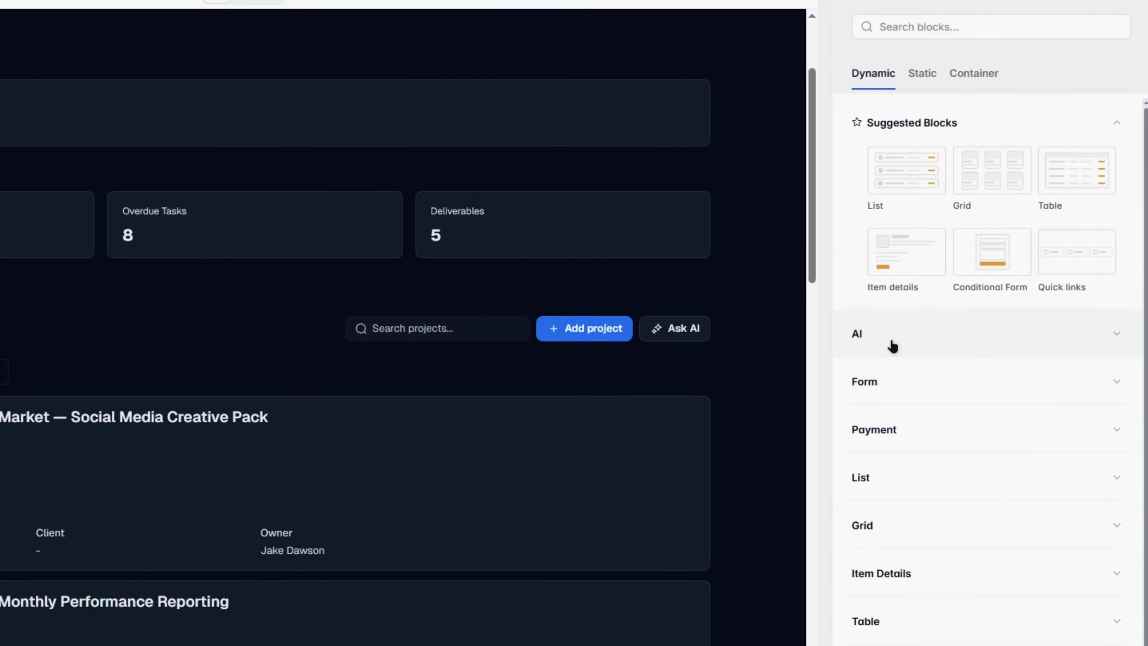
click(951, 312)
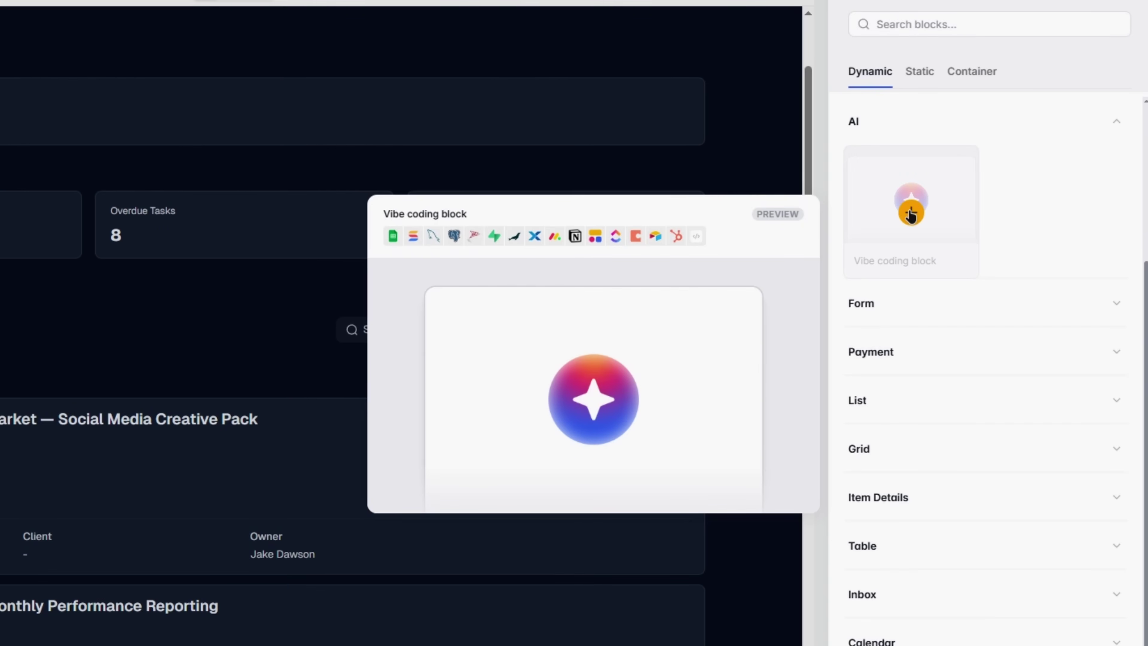
click(911, 215)
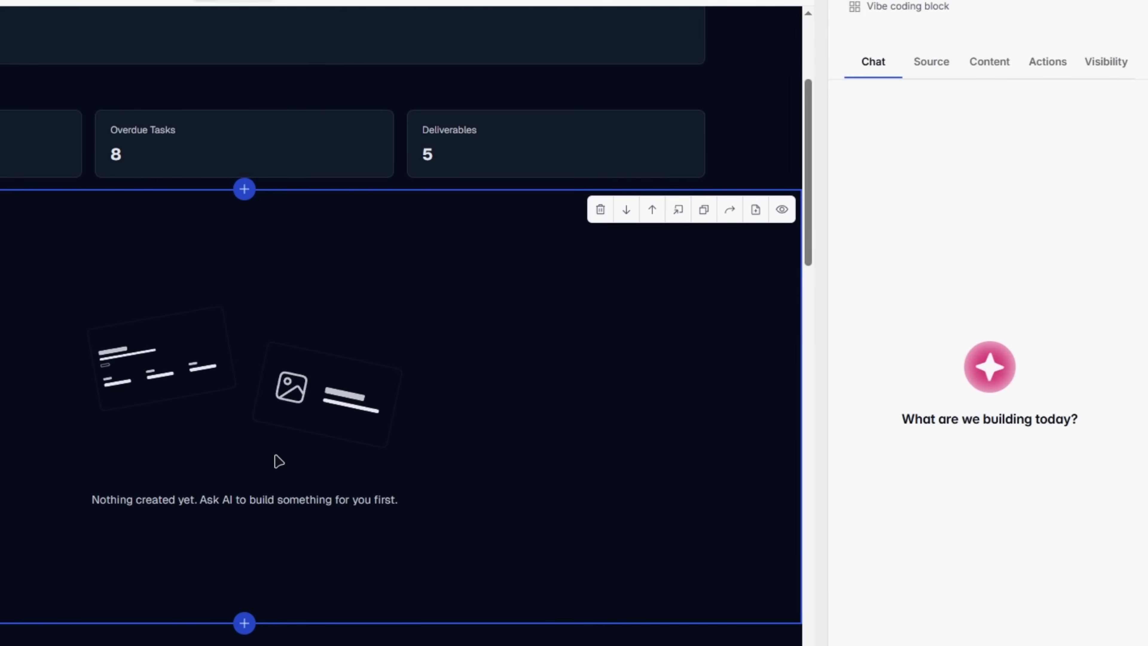
key(ctrl+v)
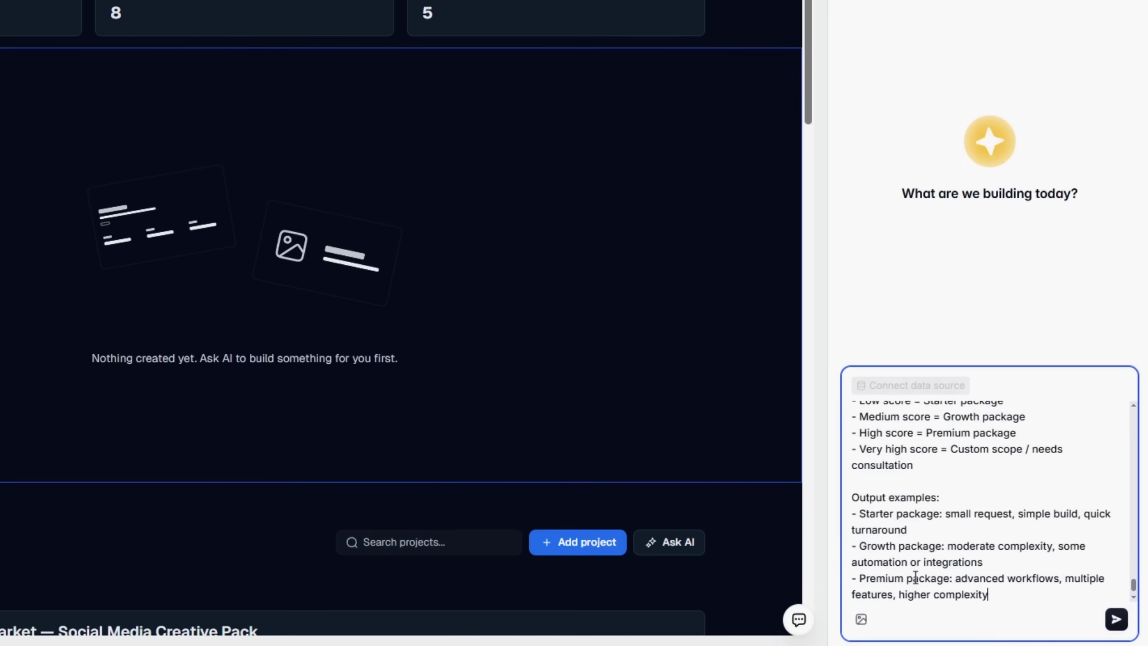
click(1125, 625)
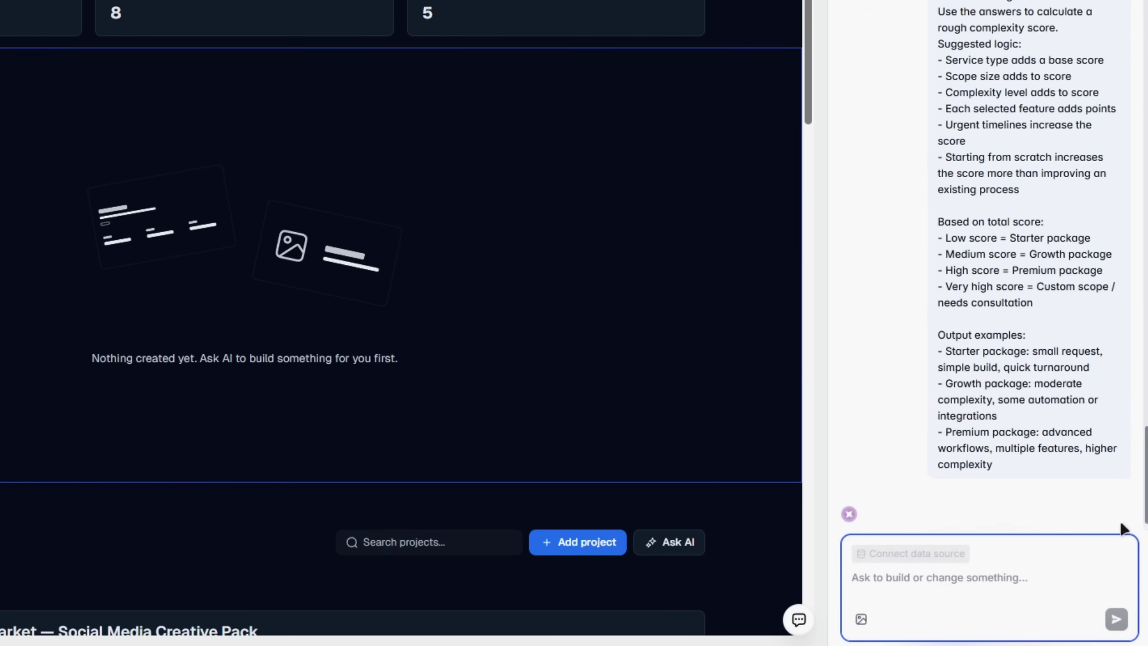